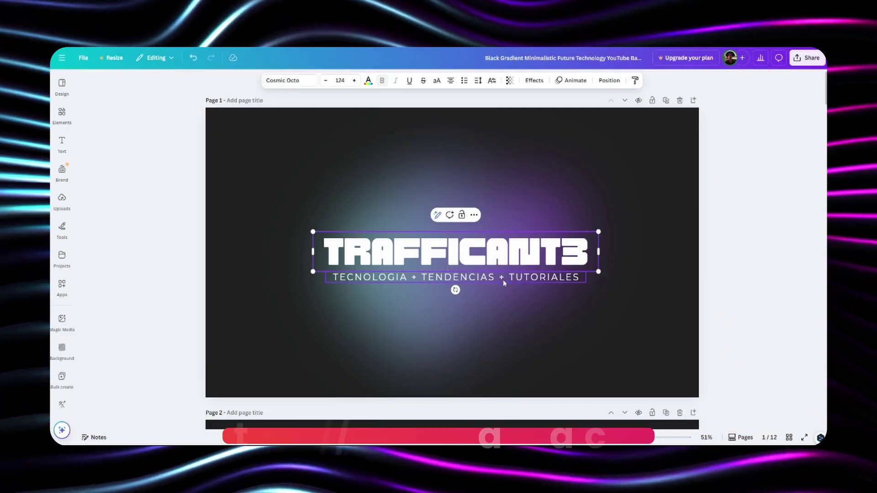
Change the tagline wording to TRENDS and TUTORIALS by replacing TENDENCIAS and dropping TUTORIALES' E.
double_click(504, 279)
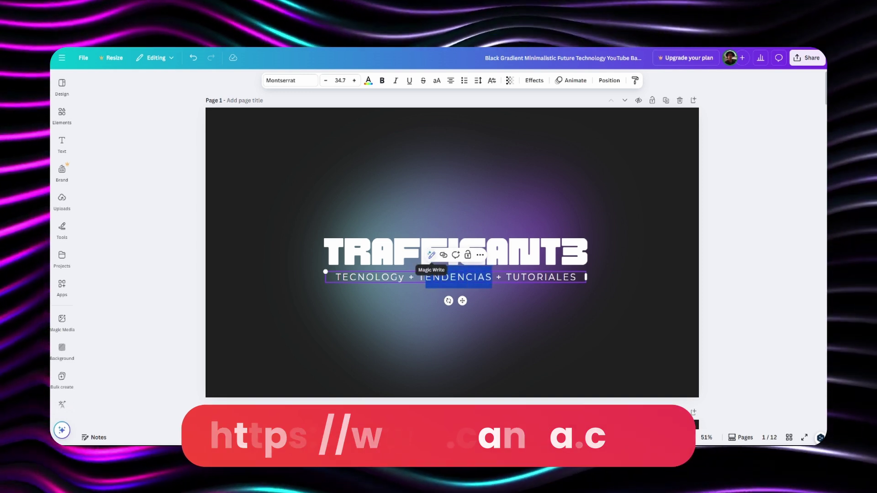
type("TREND")
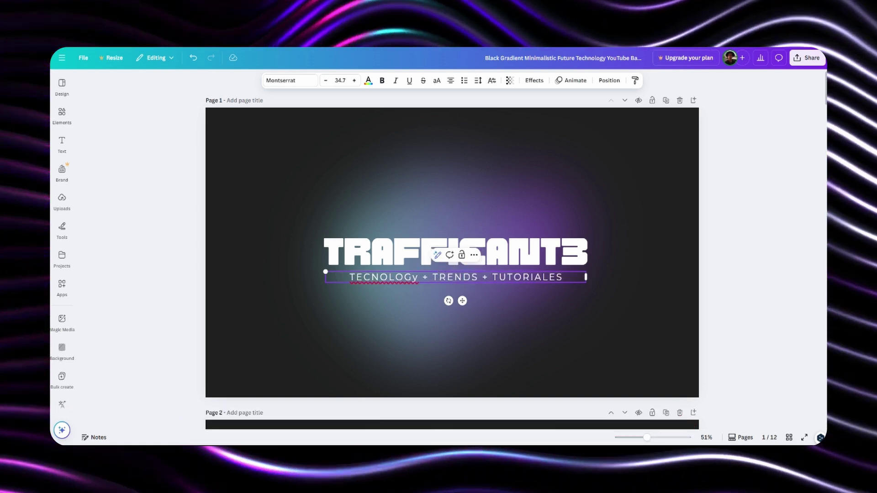
key("BackSpace")
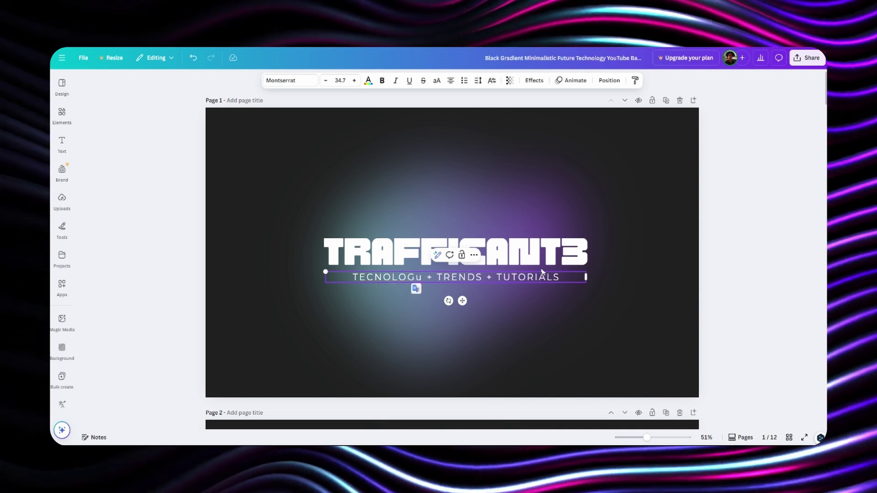
left_click(731, 201)
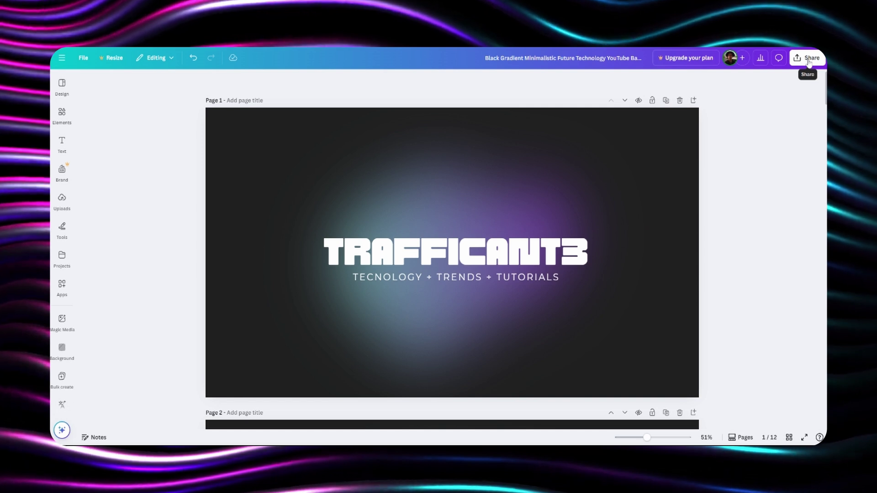
left_click(809, 58)
Export only Page 1 and Page 2 of the banner as PNG files.
left_click(690, 224)
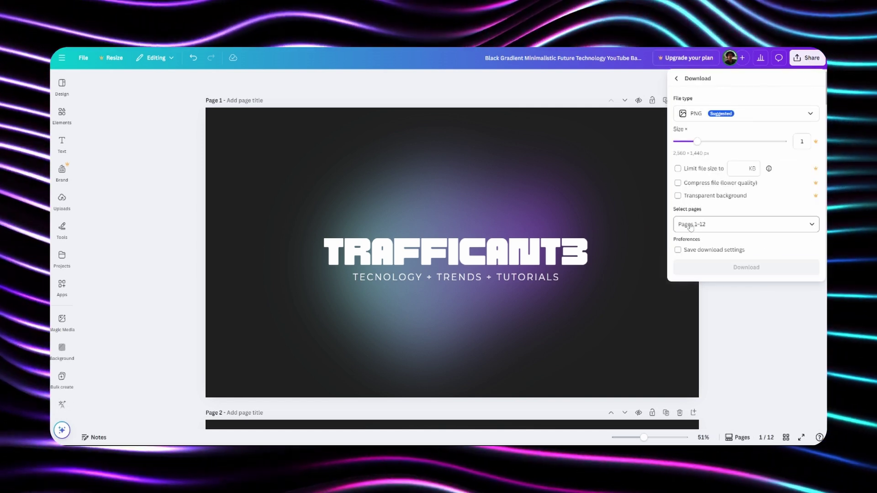
left_click(705, 223)
left_click(686, 279)
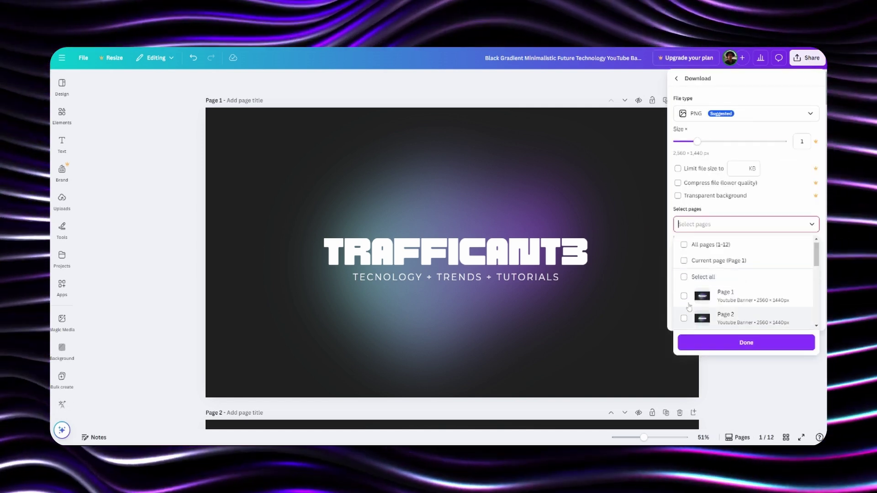
left_click(694, 223)
left_click(684, 295)
left_click(684, 319)
left_click(747, 343)
left_click(746, 267)
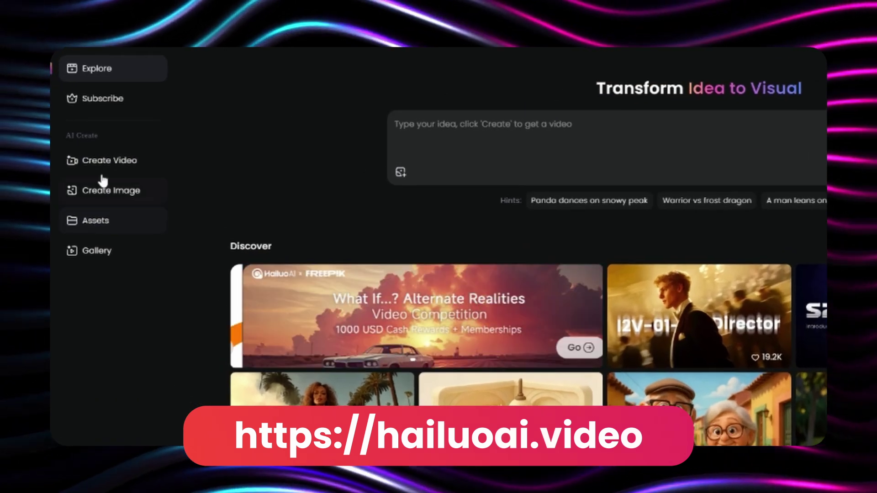
Start an Image to Video creation and paste in the TRAFFICANT3 banner image.
left_click(84, 150)
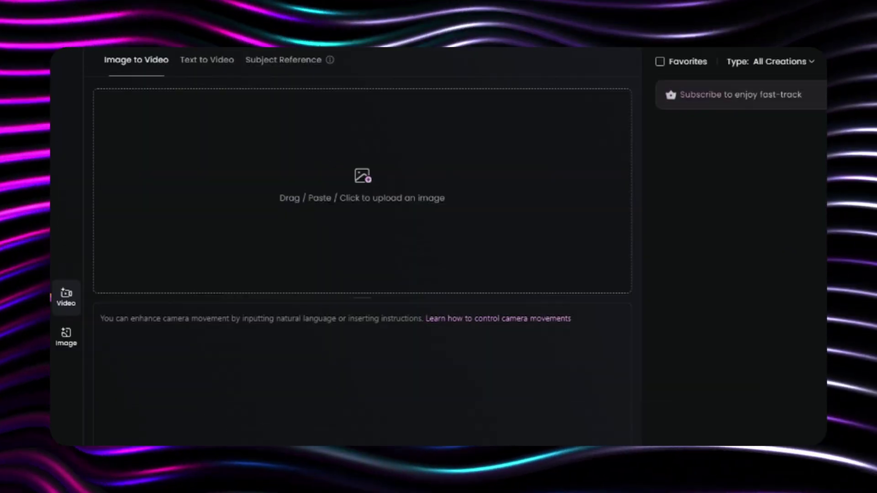
key("ctrl+v")
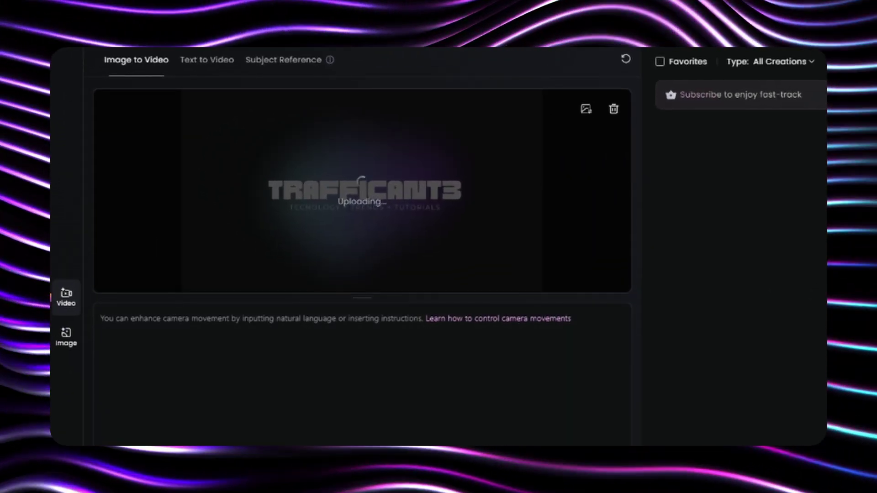
Clear the stray digits 828788 from the prompt box and paste the logo animation prompt.
type("828788")
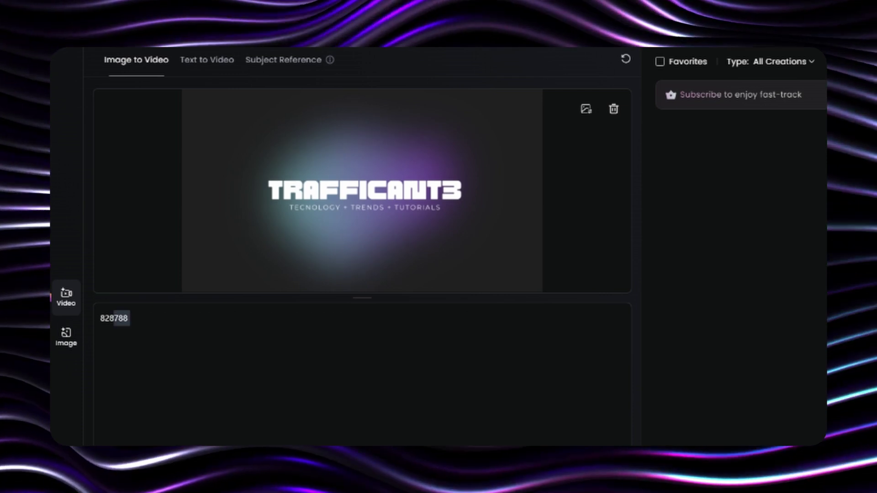
left_click_drag(114, 319, 80, 319)
key("BackSpace")
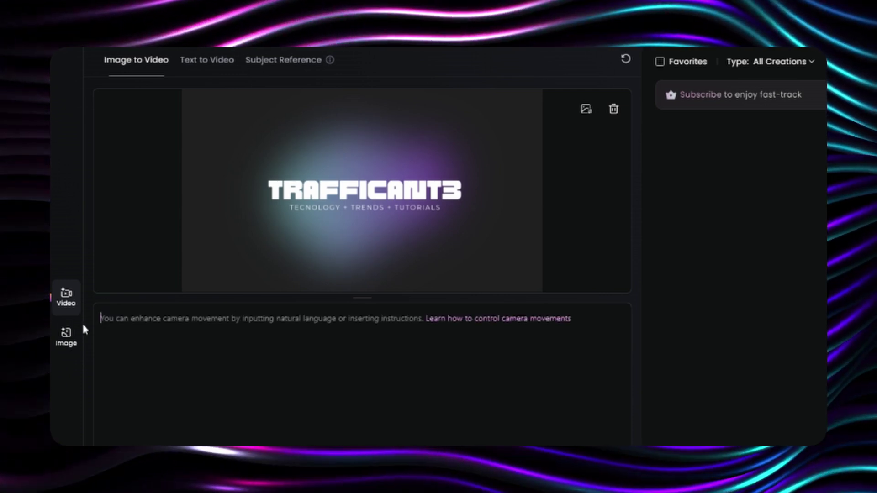
key("ctrl+v")
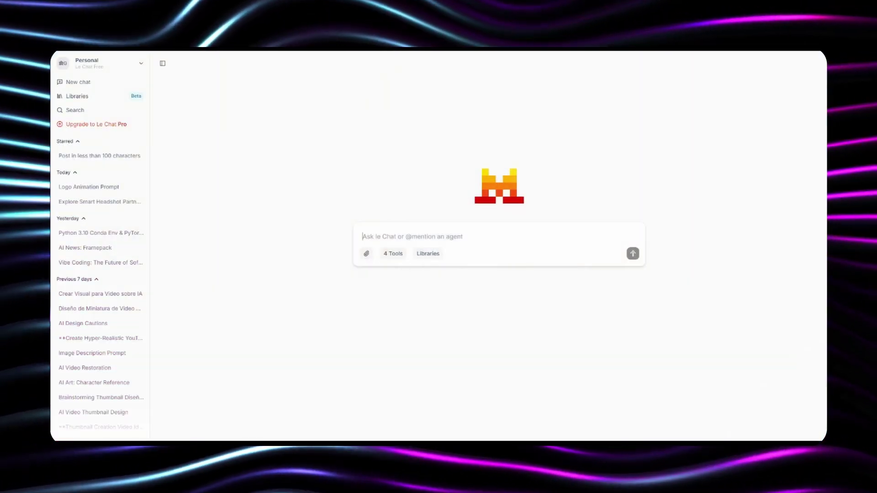
Attach the banner in Le Chat, request a TrafficanT3 logo animation prompt, and send a follow-up.
left_click(367, 254)
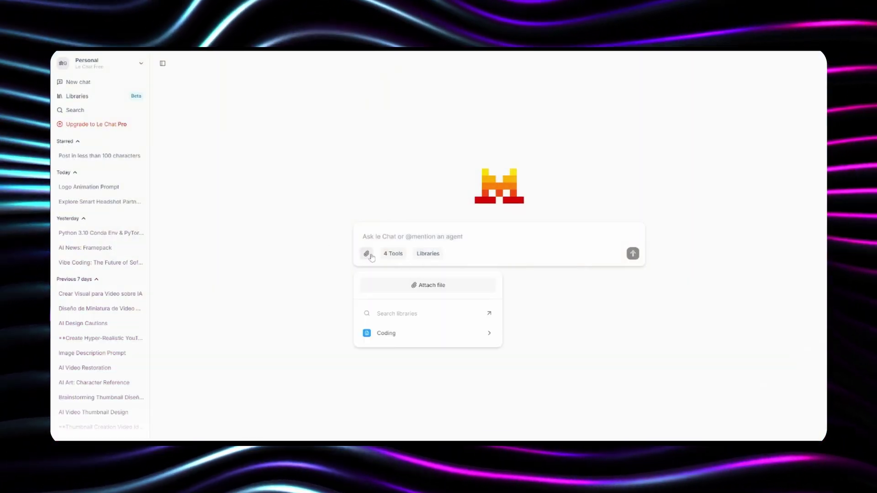
left_click(422, 285)
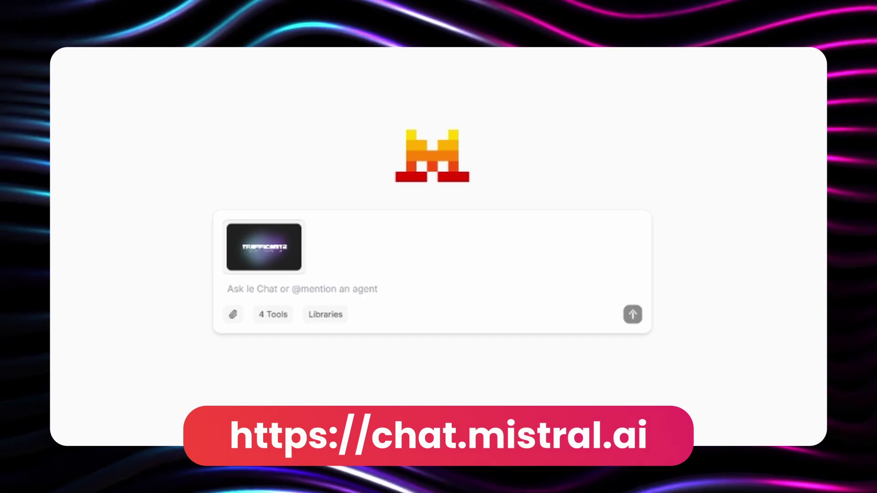
type("Can you help writing a prompt to generate a video animation for this logo.")
left_click(632, 315)
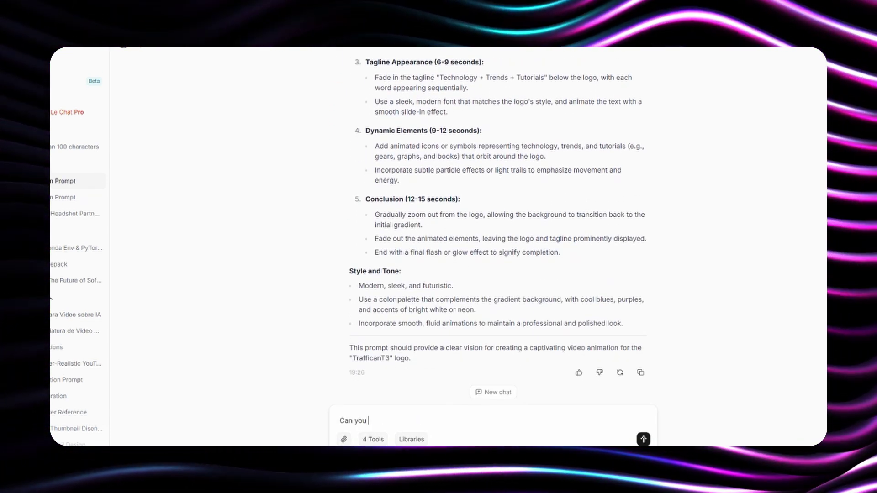
type("aph")
key("Return")
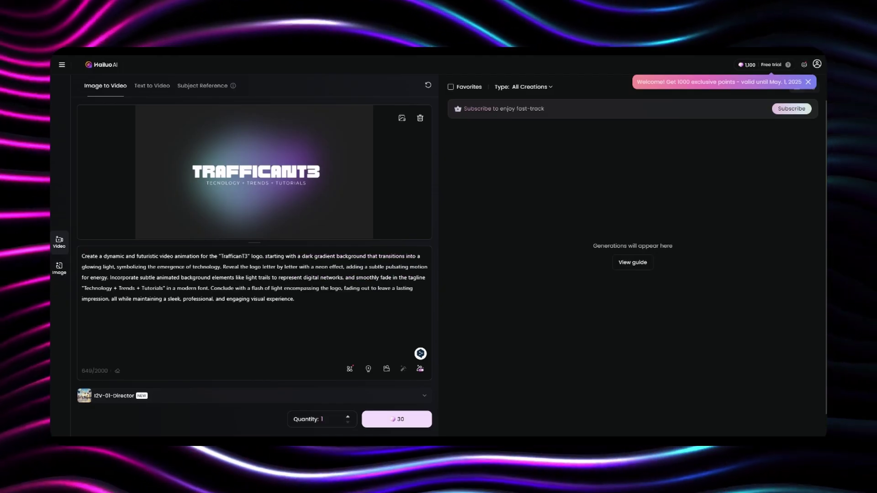
Use the I2V-01 model with the pasted prompt to generate the logo video.
left_click(240, 266)
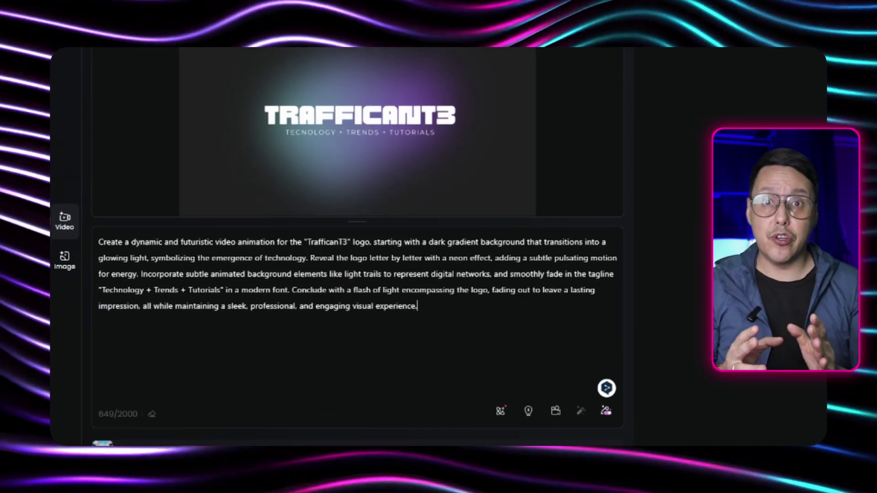
left_click(501, 411)
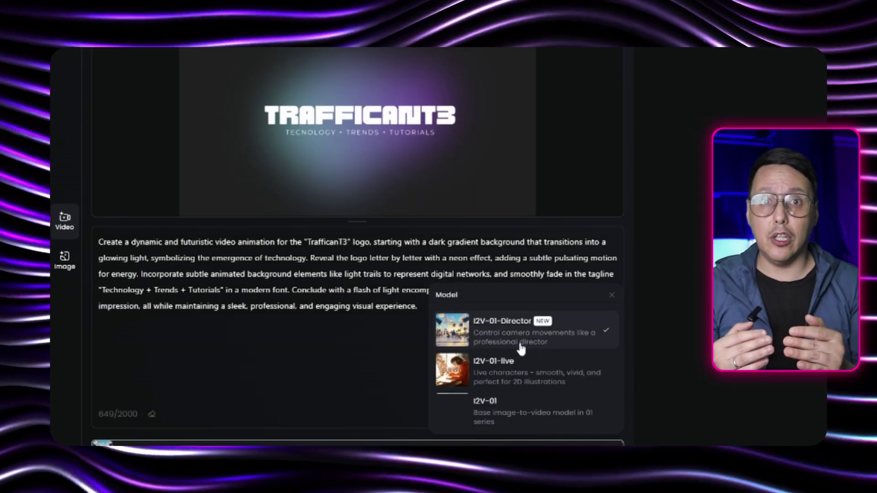
left_click(533, 413)
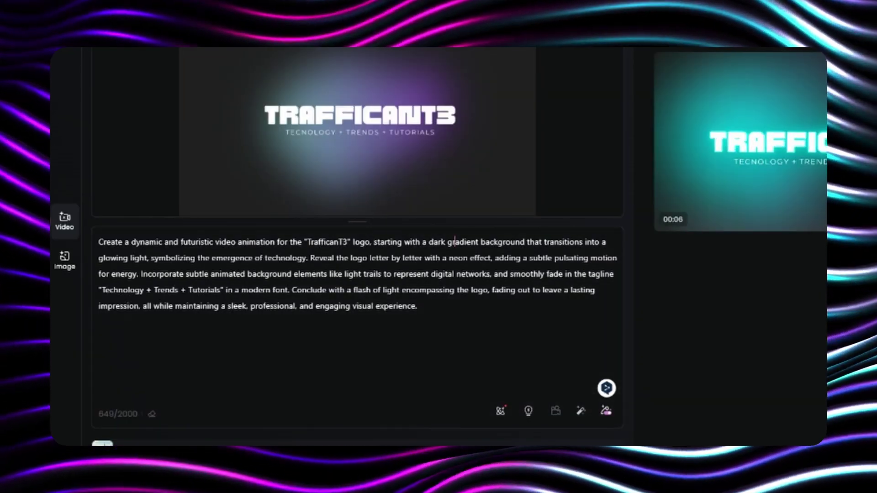
type("emprty")
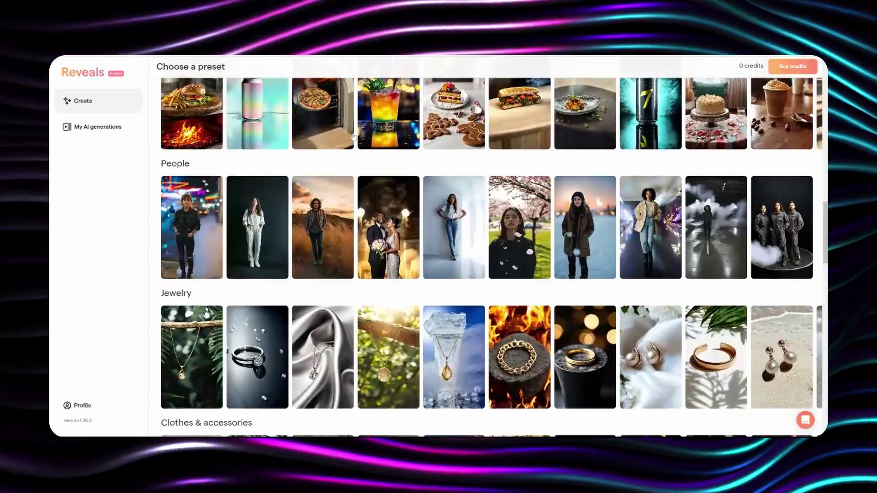
scroll(354, 136, "up", 6)
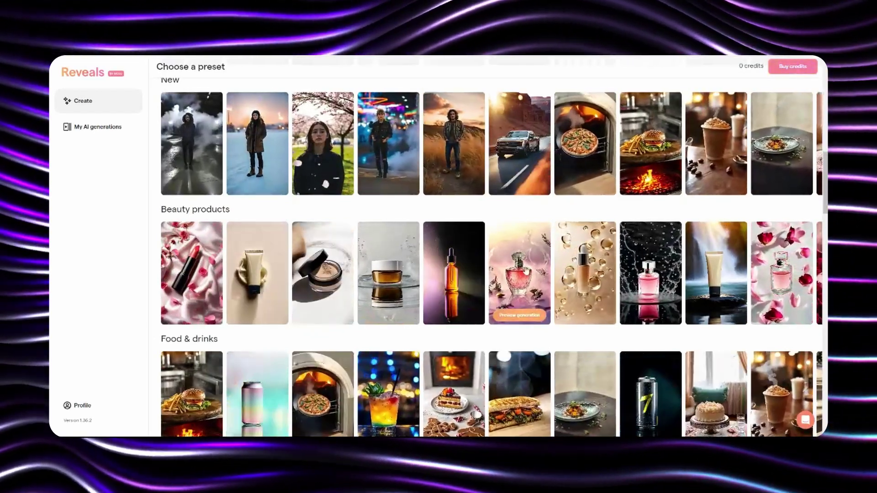
Preview and close the perfume preset, then try a preset suggested for logo text.
left_click(519, 315)
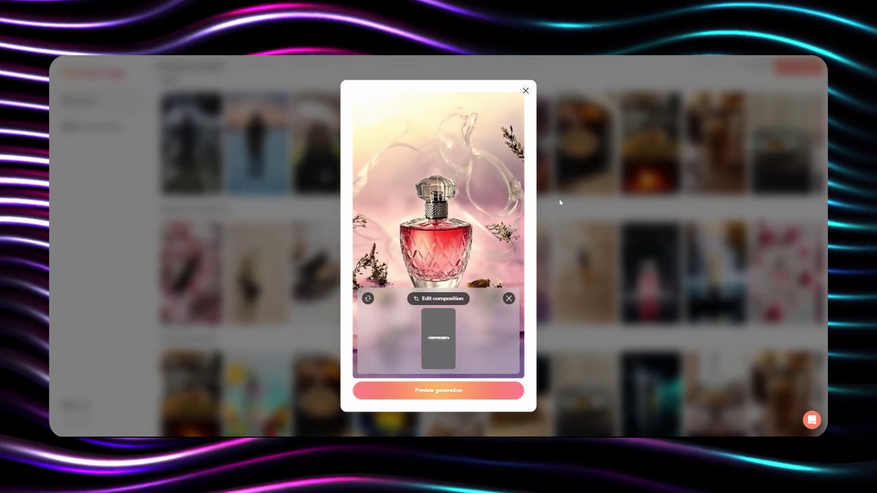
left_click(525, 91)
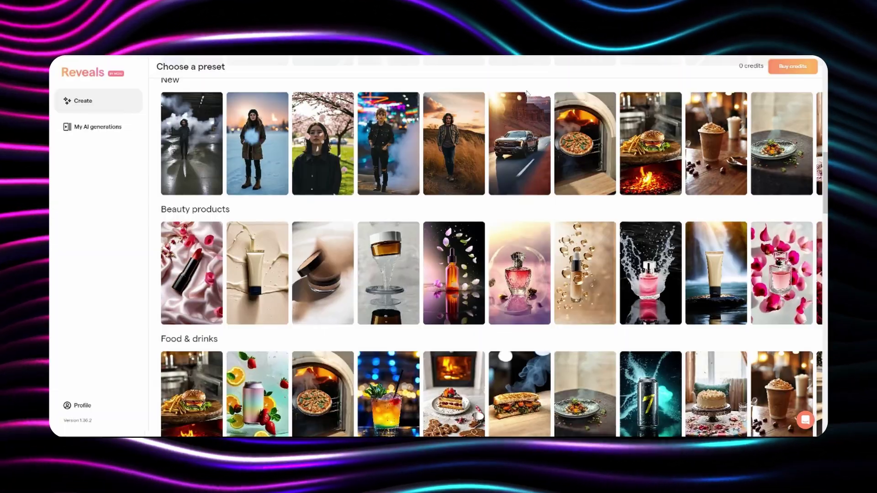
scroll(483, 236, "up", 6)
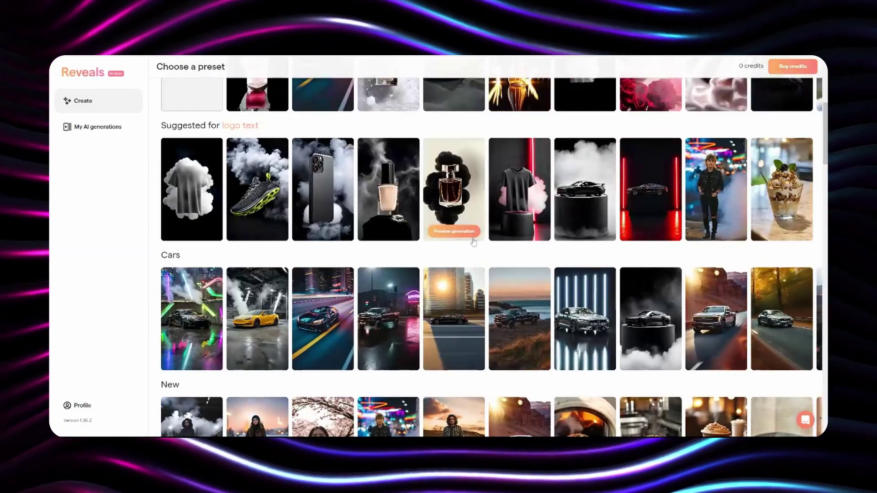
left_click(471, 232)
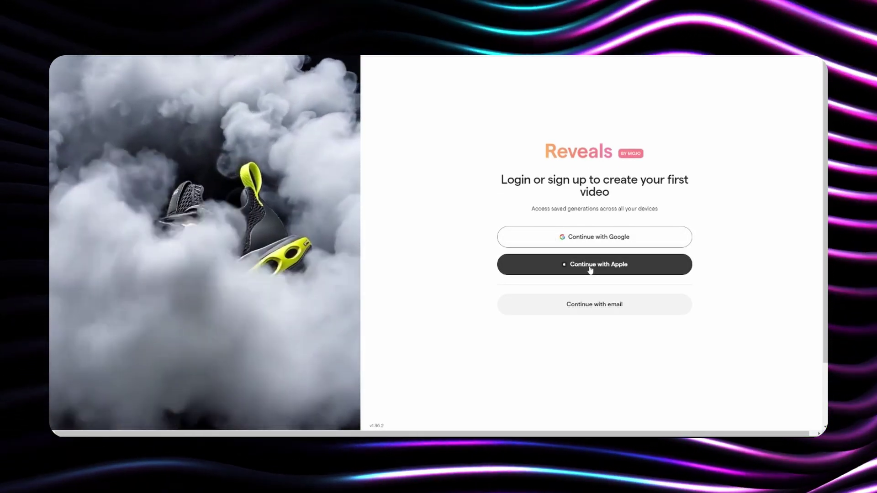
left_click(590, 267)
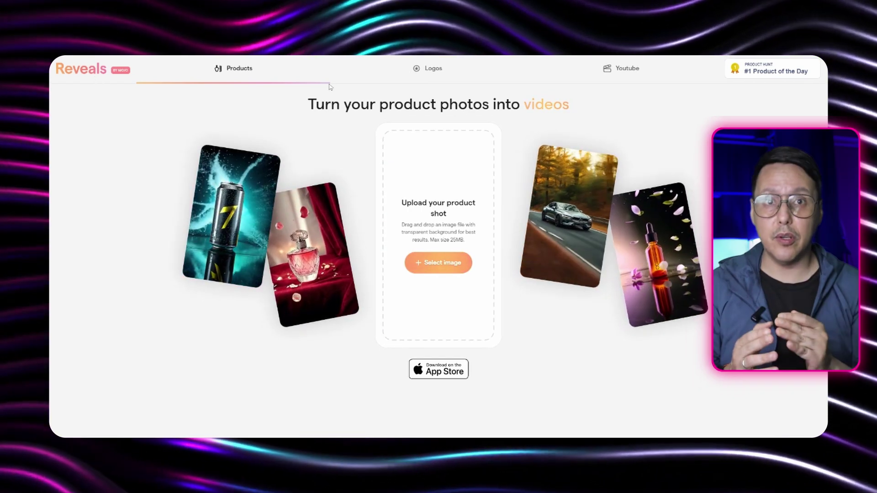
Switch Reveals to the Logos tab to animate the TRAFFICANT3 banner.
left_click(436, 73)
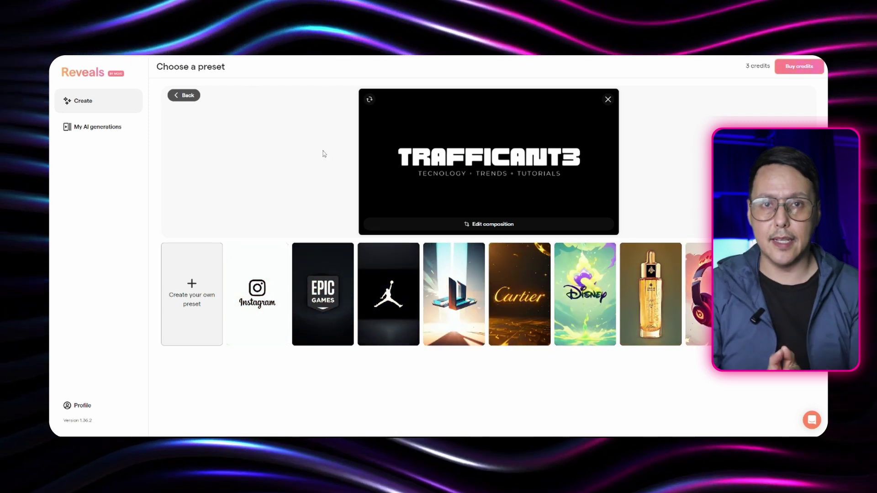
Set the logo composition's background colour to teal #1b717f instead of black.
left_click(493, 224)
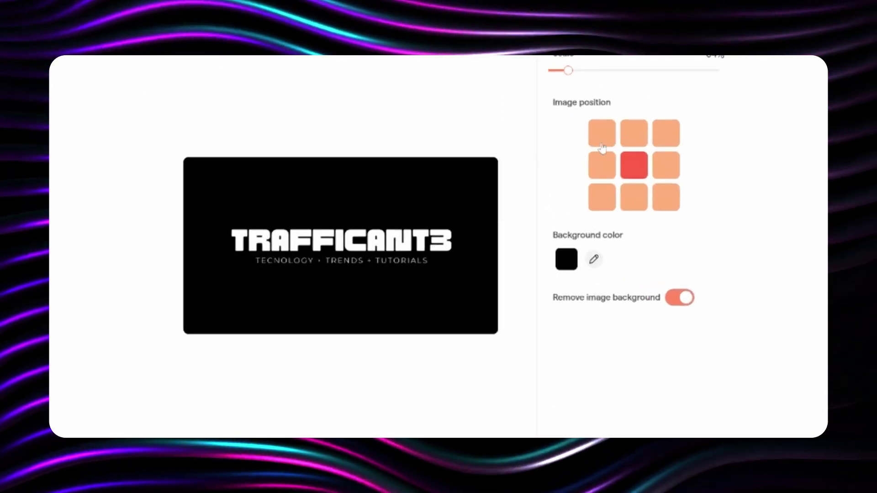
left_click(566, 260)
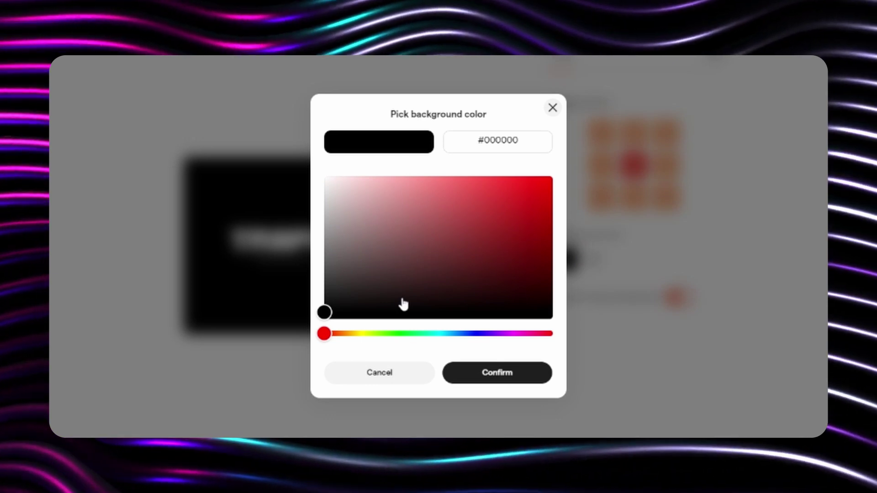
left_click_drag(441, 334, 444, 334)
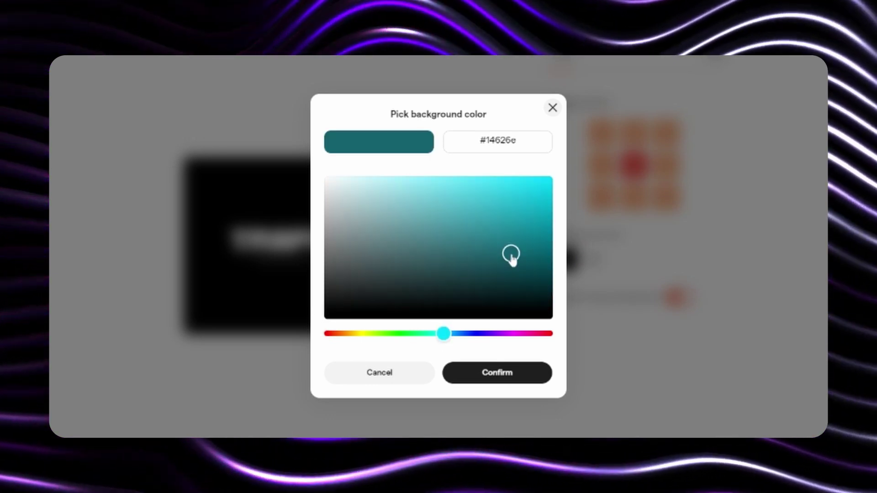
left_click(502, 373)
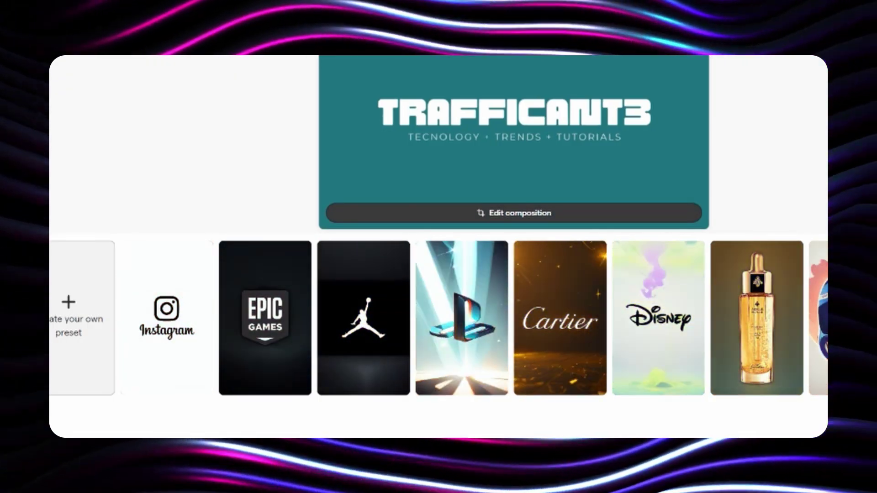
mouse_move(558, 322)
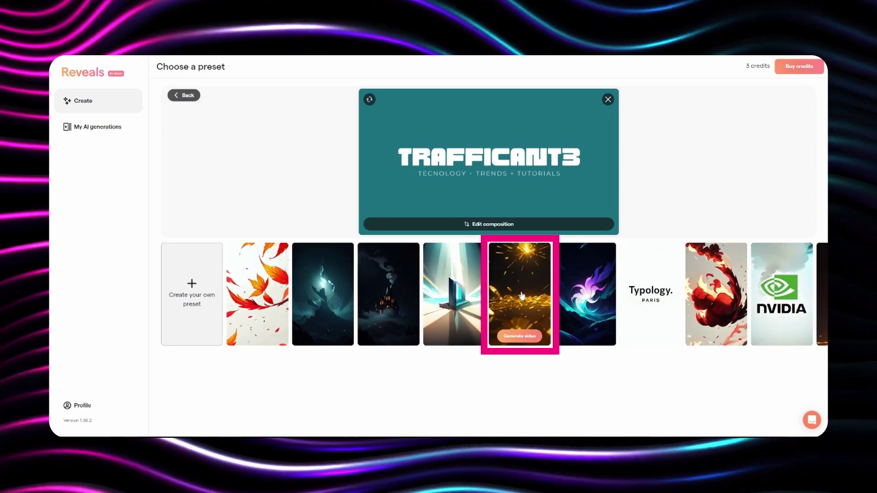